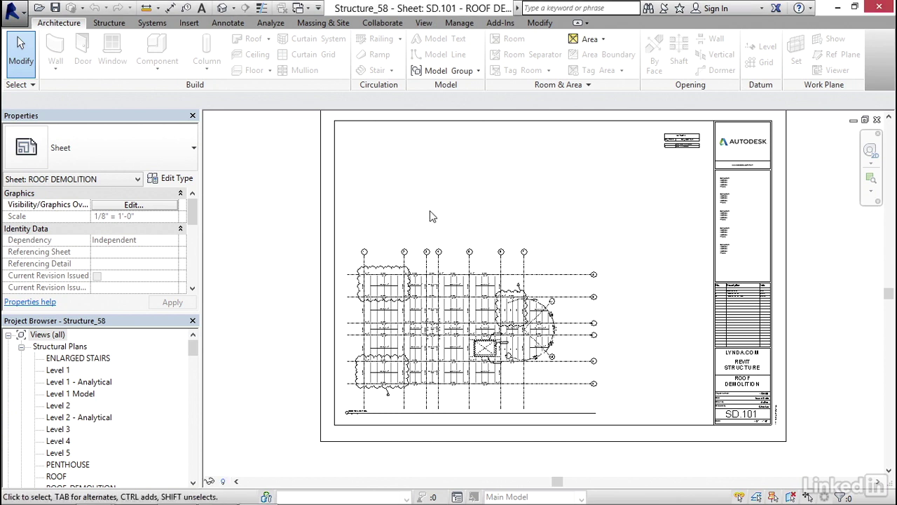
Nudge the SD.101 ROOF DEMOLITION sheet view and bring up the Application menu's Print choices.
middle_drag(456, 206, 423, 224)
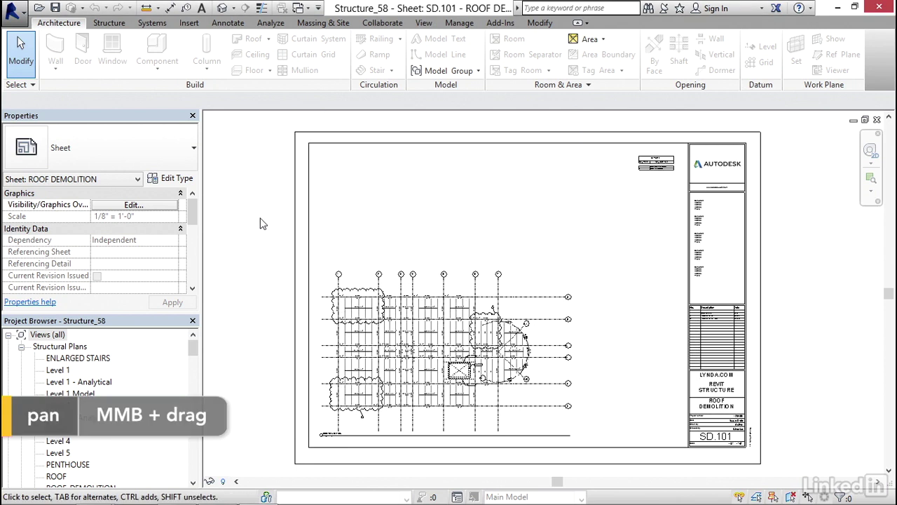
click(14, 10)
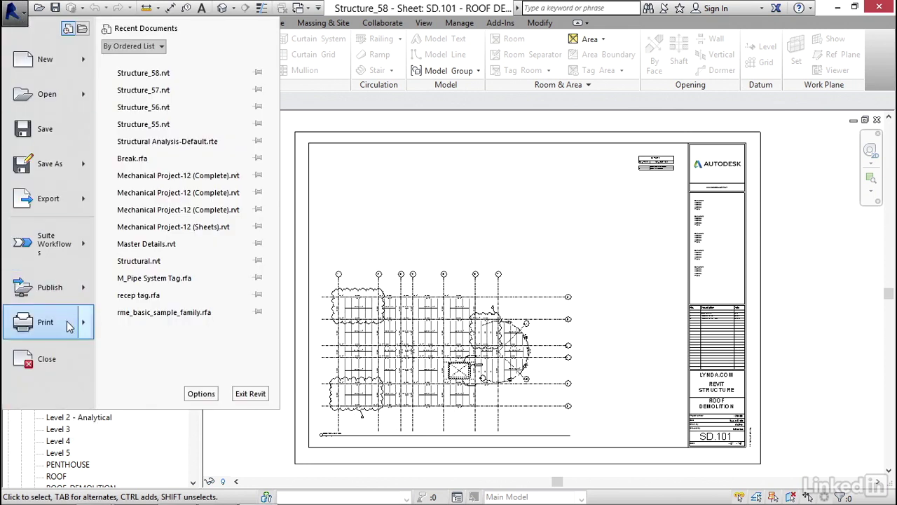
mouse_move(70, 323)
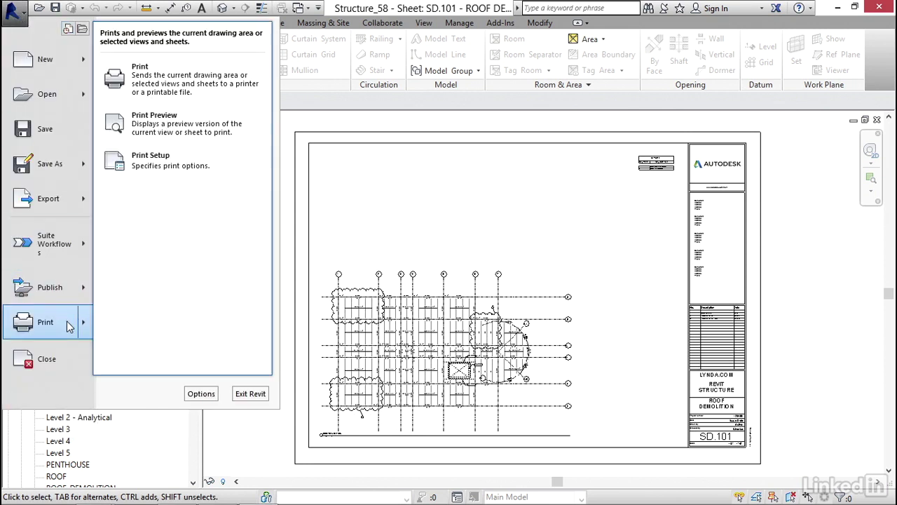
click(176, 84)
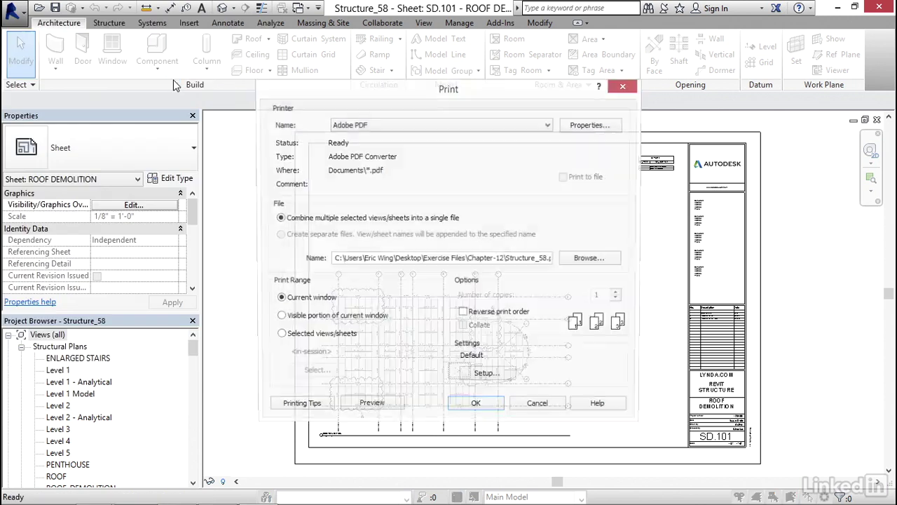
drag(366, 88, 258, 55)
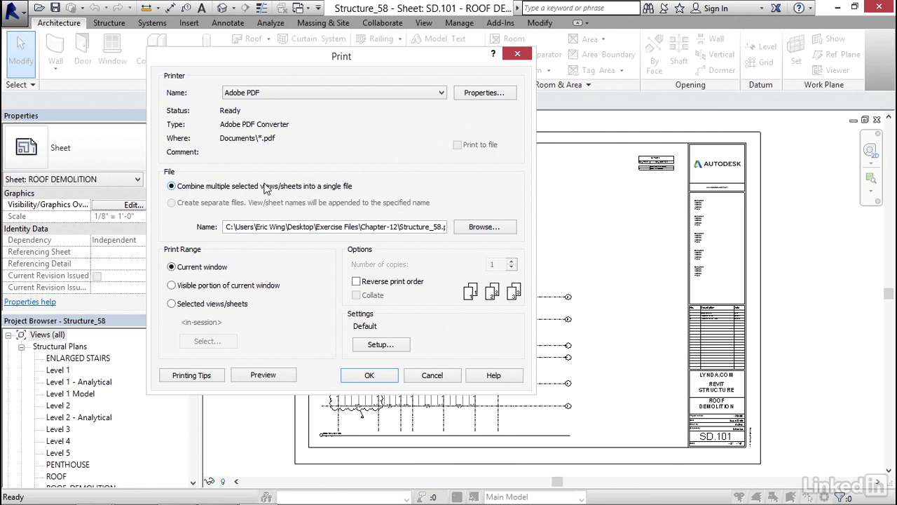
click(268, 227)
drag(227, 226, 467, 231)
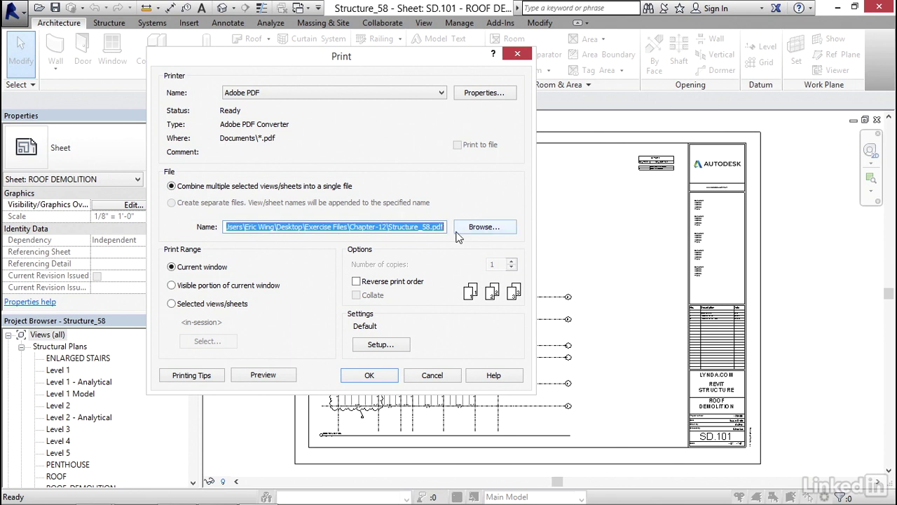
click(413, 227)
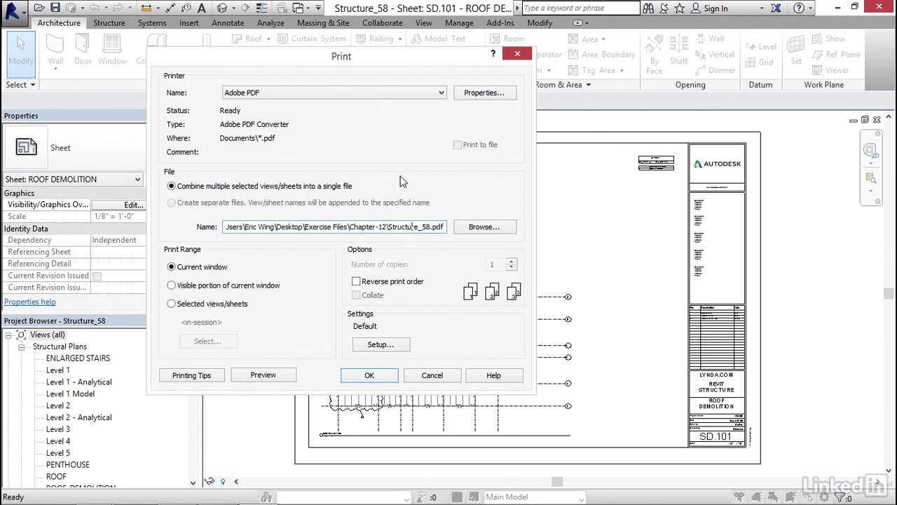
Limit printing to selected sheets S.401, S.501 and SD.101, with views hidden from the list.
click(172, 305)
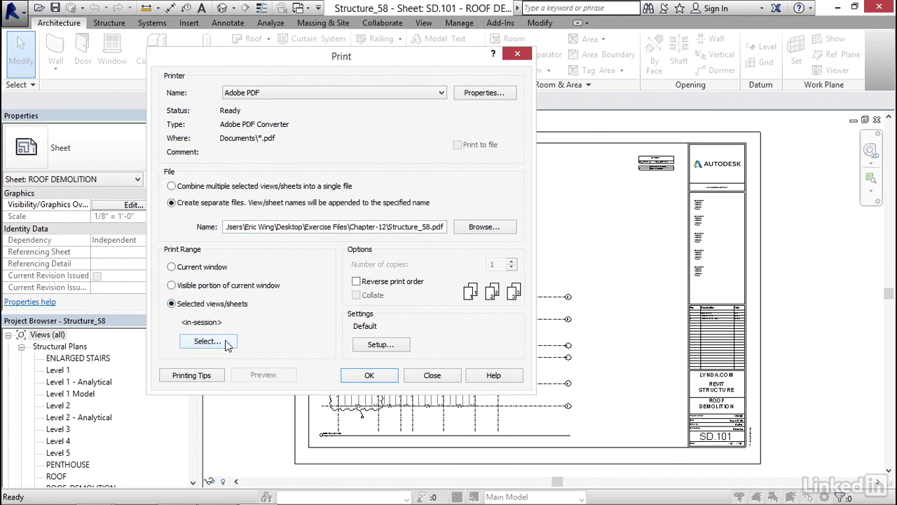
click(207, 341)
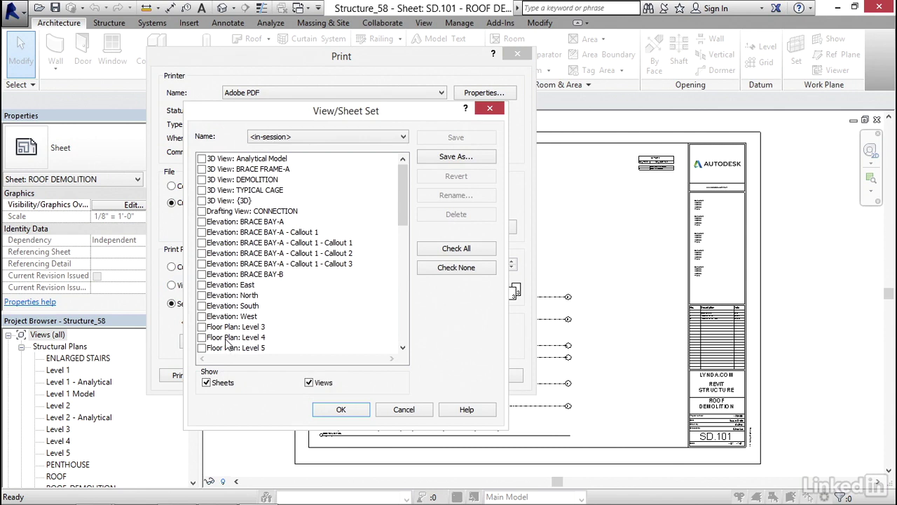
click(310, 382)
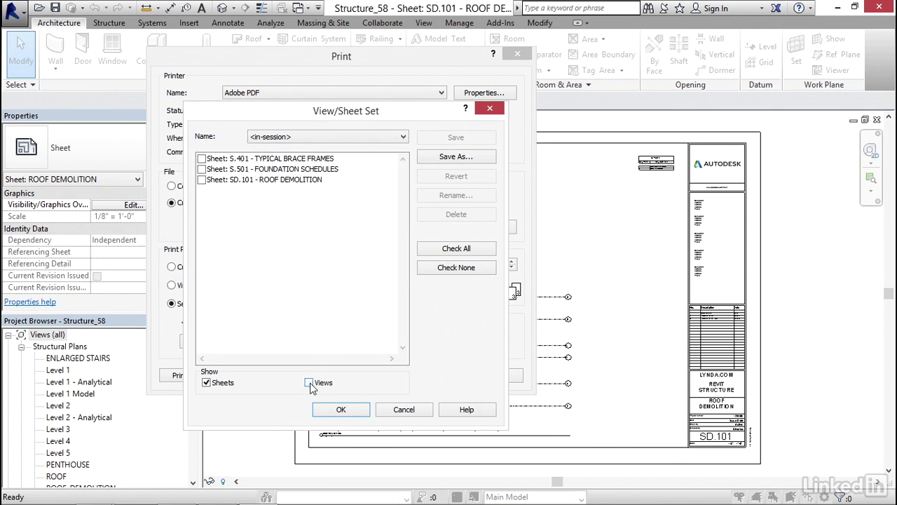
click(202, 158)
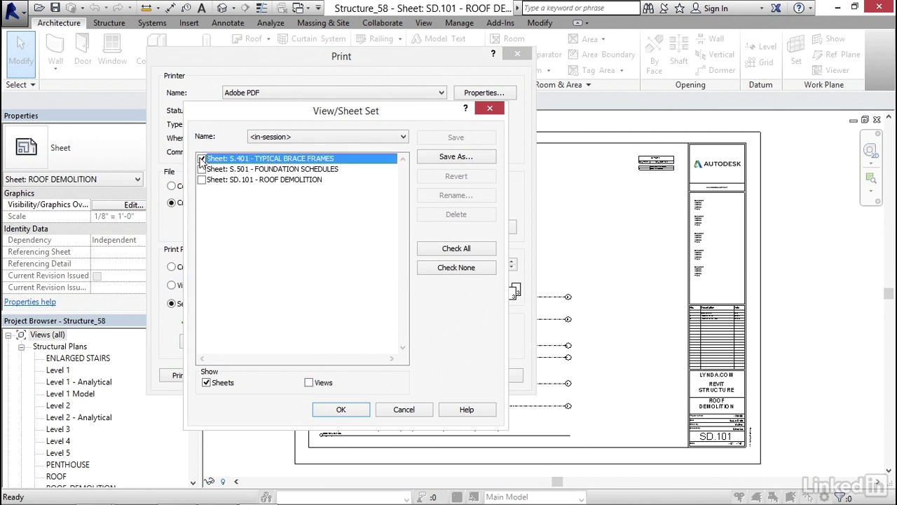
click(202, 169)
click(202, 179)
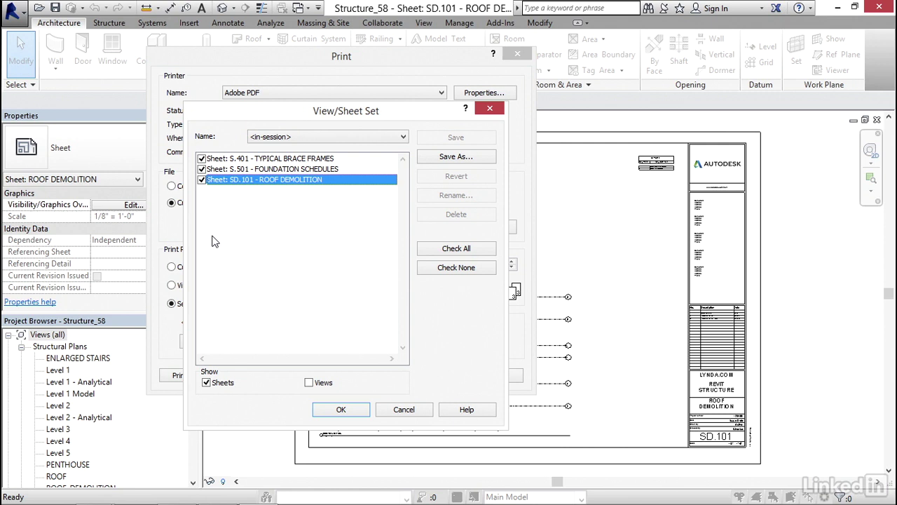
Confirm the three sheets without saving the sheet set, and turn on reverse print order.
click(341, 410)
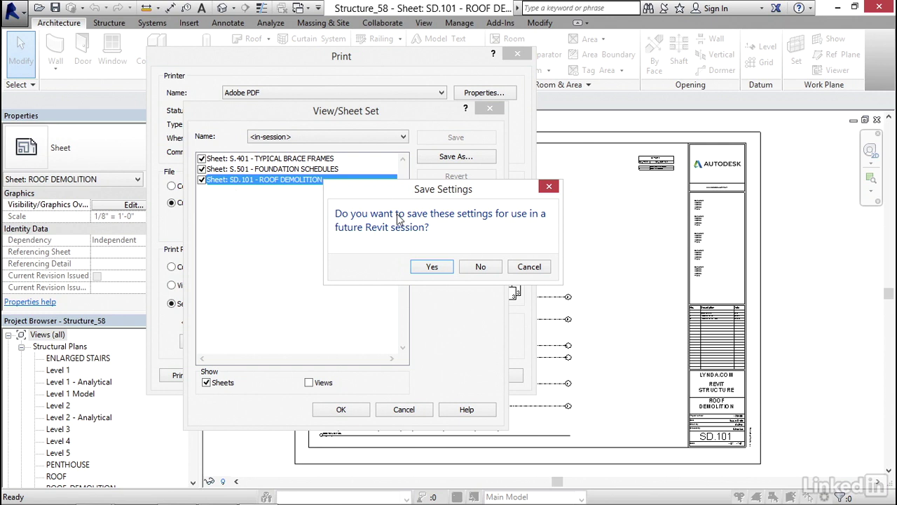
click(481, 267)
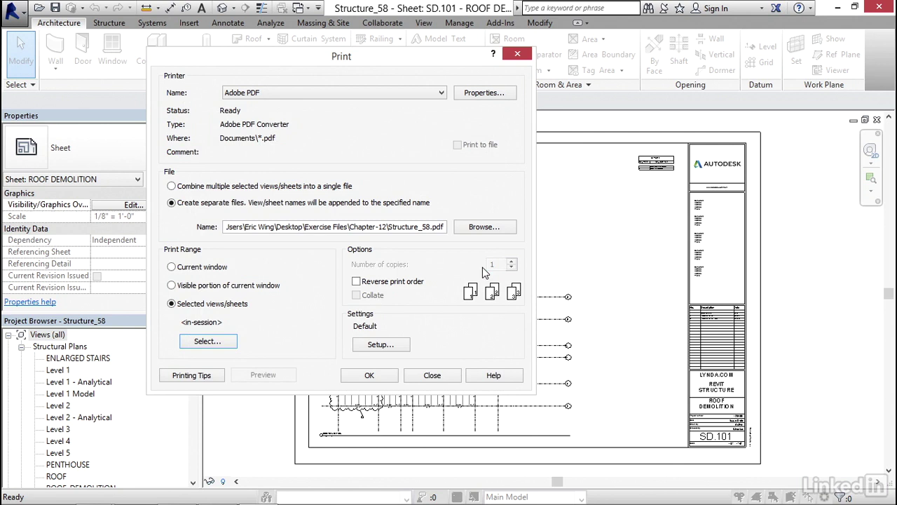
click(356, 281)
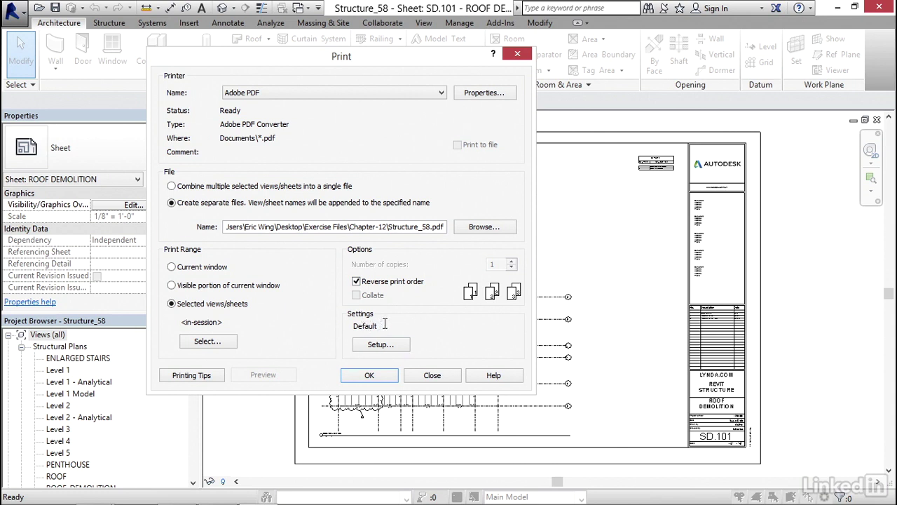
Set the Print Setup to ANSI E paper at 100% zoom, centred on the page.
click(380, 344)
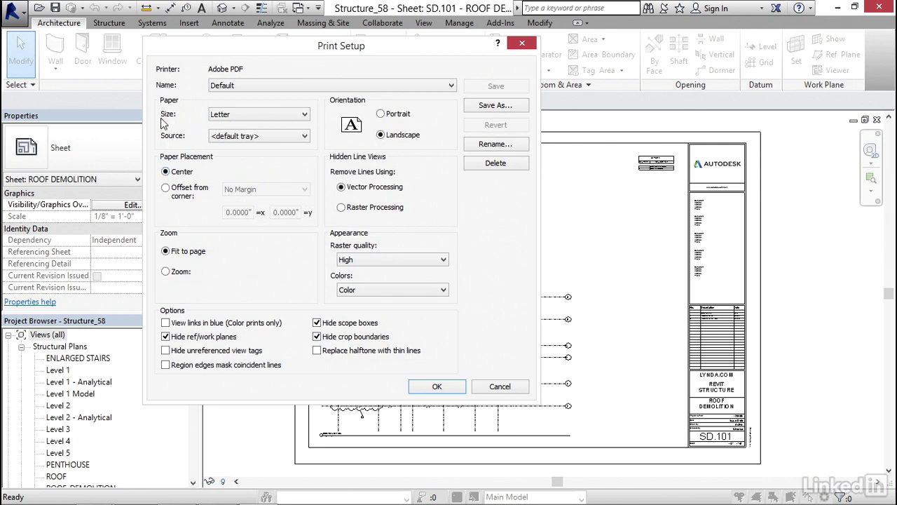
click(229, 119)
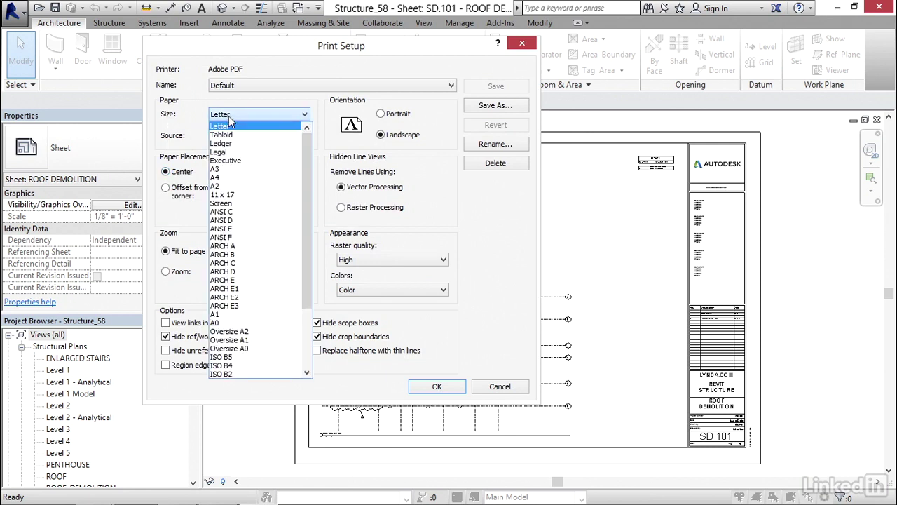
click(230, 229)
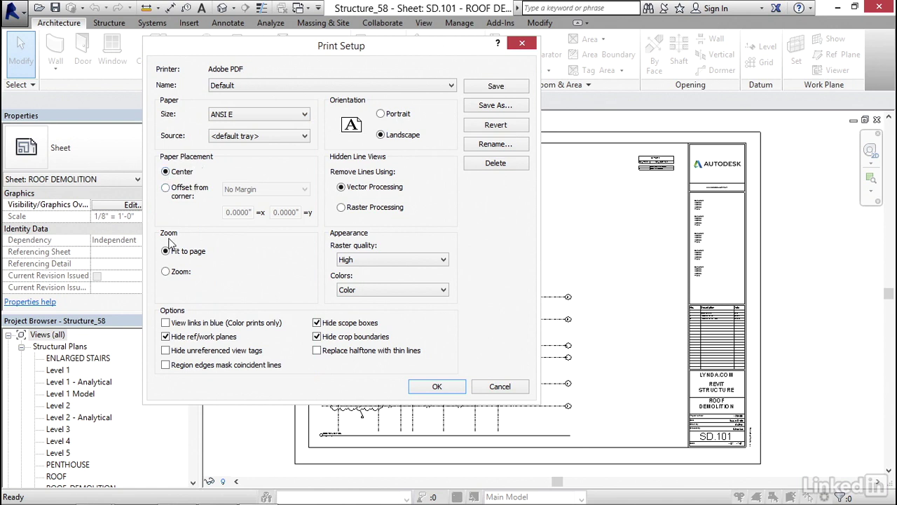
click(166, 272)
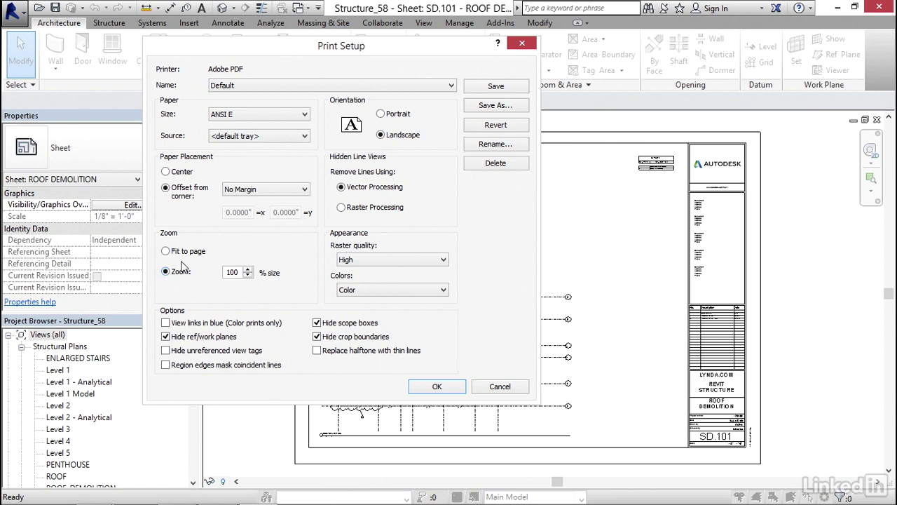
double_click(233, 272)
click(225, 273)
click(167, 171)
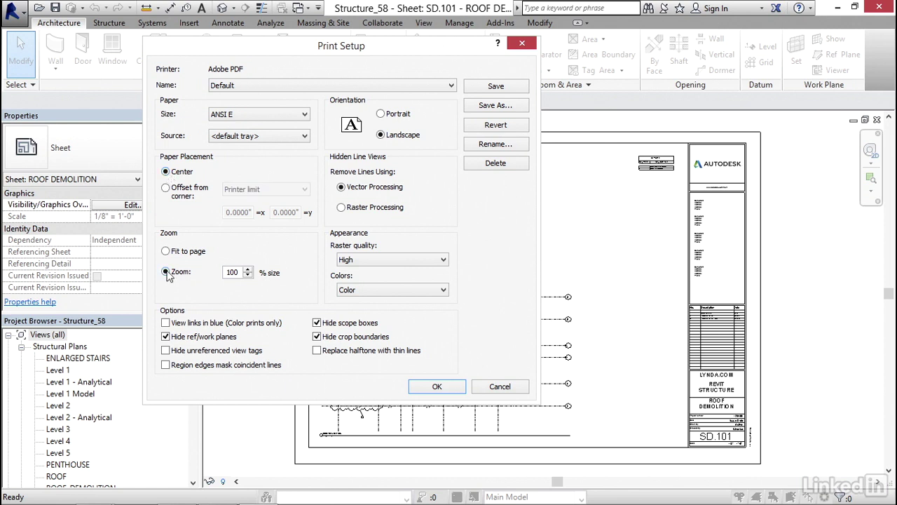
Hide unreferenced view tags and keep raster quality at High.
click(166, 351)
click(376, 256)
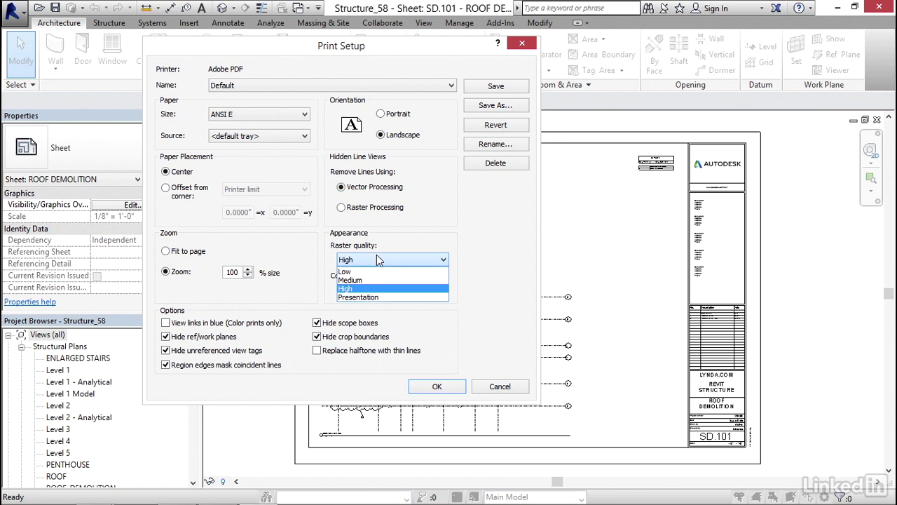
click(351, 288)
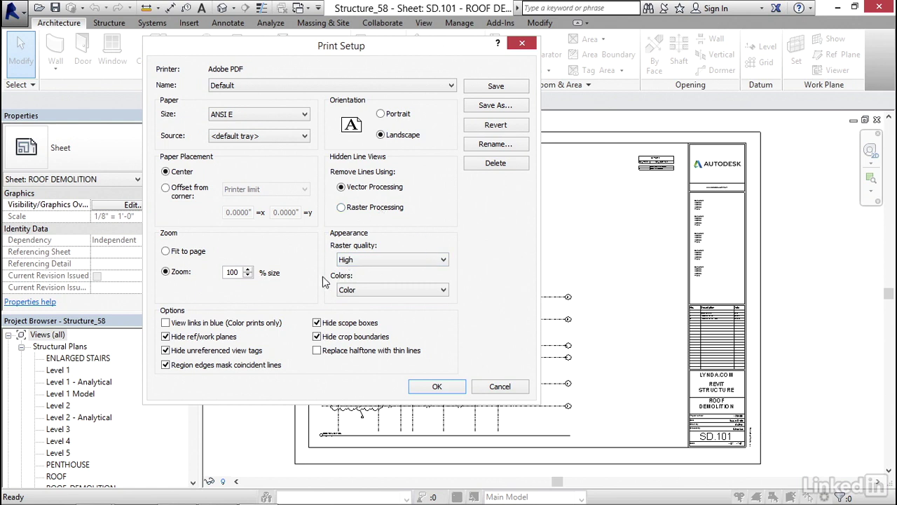
Set the colour mode to Black Lines.
click(375, 290)
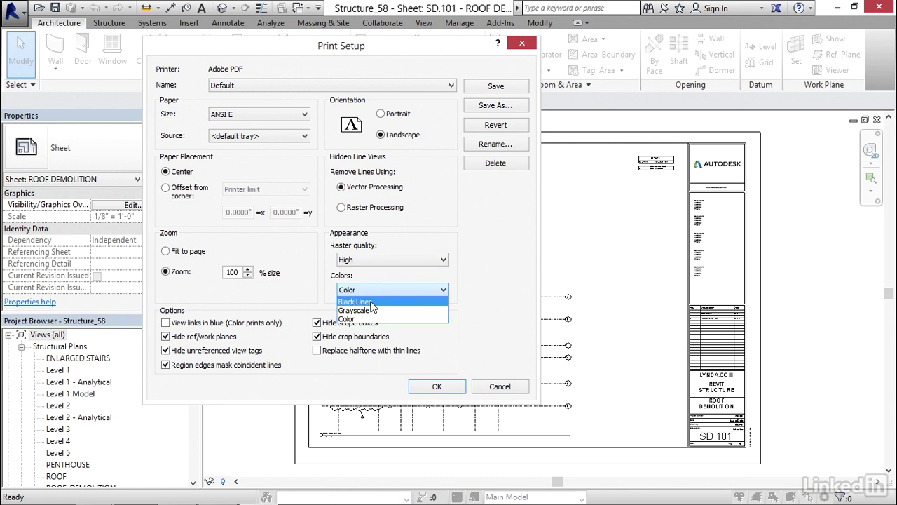
click(373, 303)
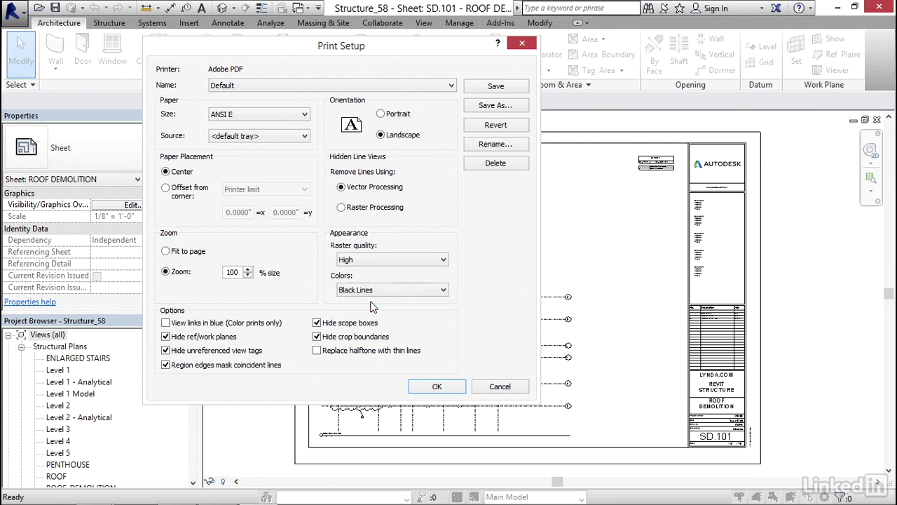
click(375, 291)
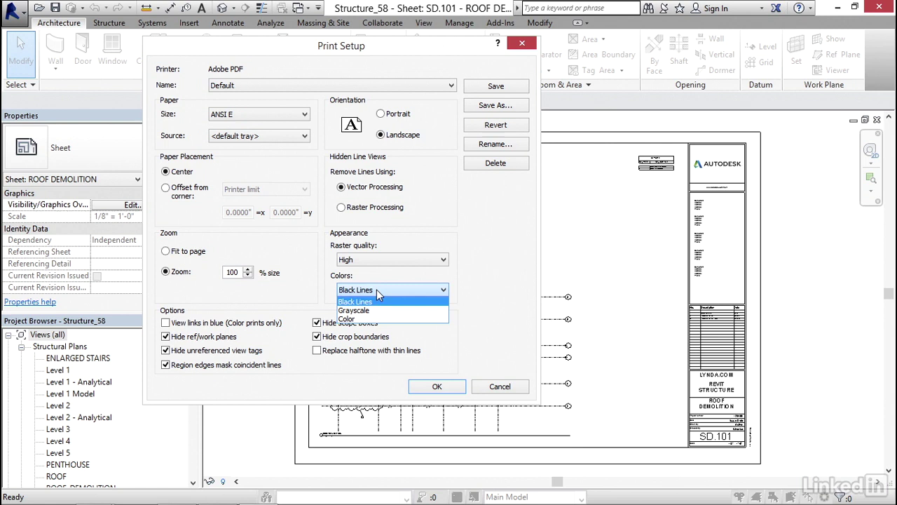
click(374, 290)
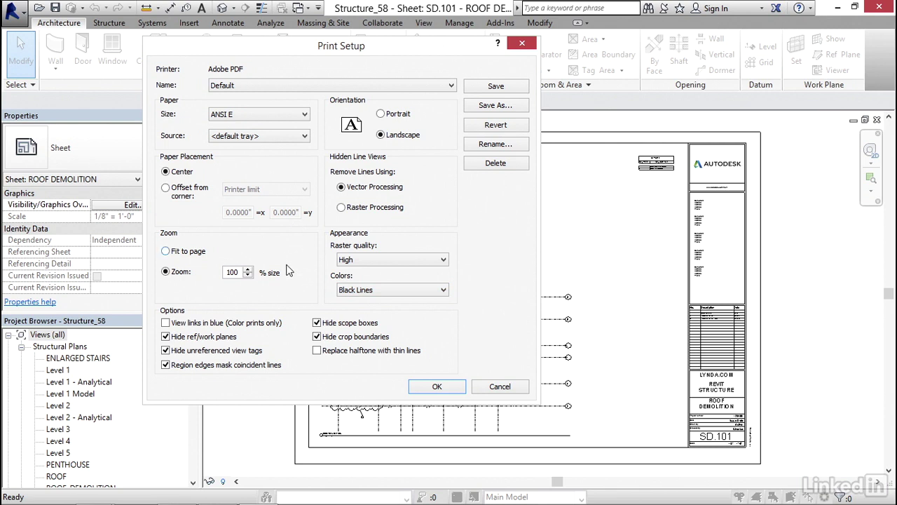
click(354, 295)
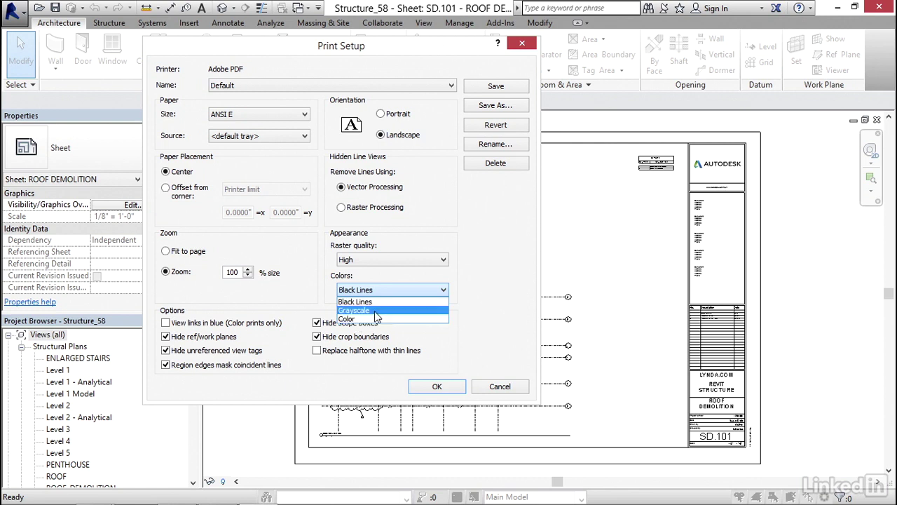
click(368, 302)
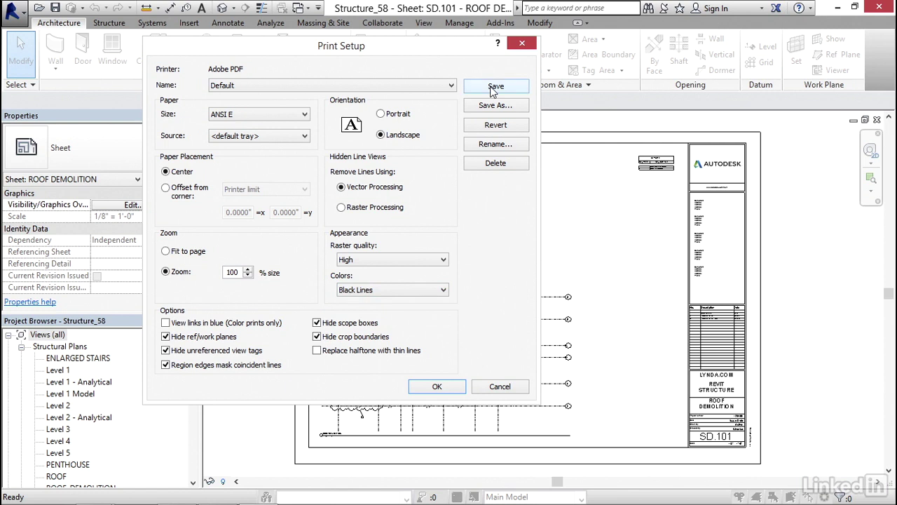
Save the print setup as 'Full Size' and return to the Print dialog.
click(501, 106)
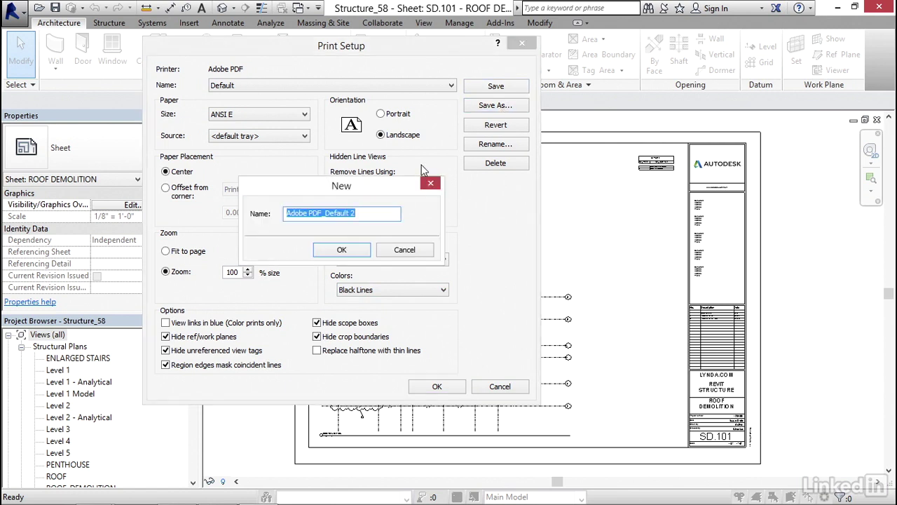
text(Full Size)
click(341, 250)
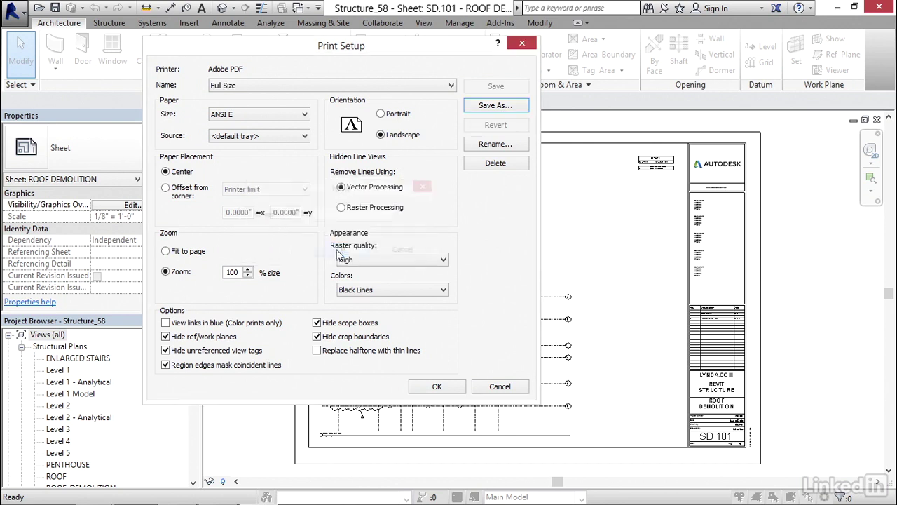
click(435, 388)
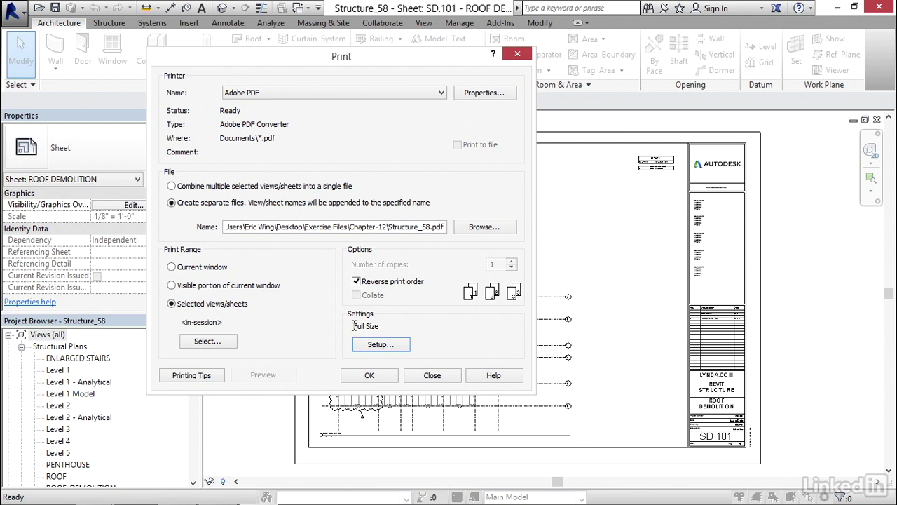
drag(353, 326, 385, 327)
click(411, 327)
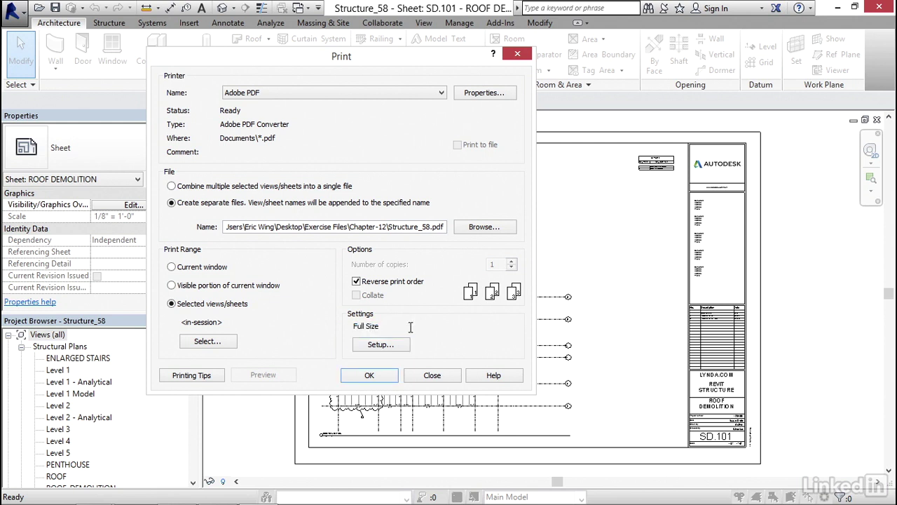